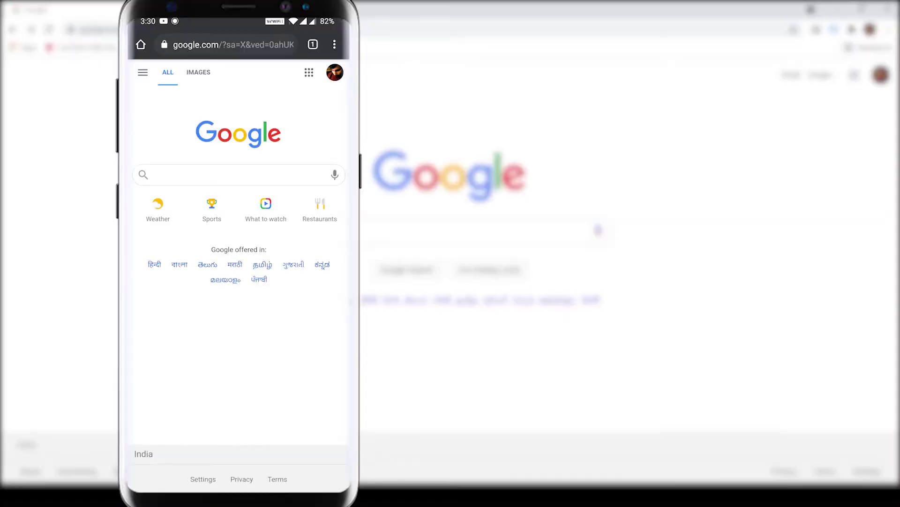
# Switch Chrome's Google page on the phone to the desktop site.
pyautogui.click(334, 44)
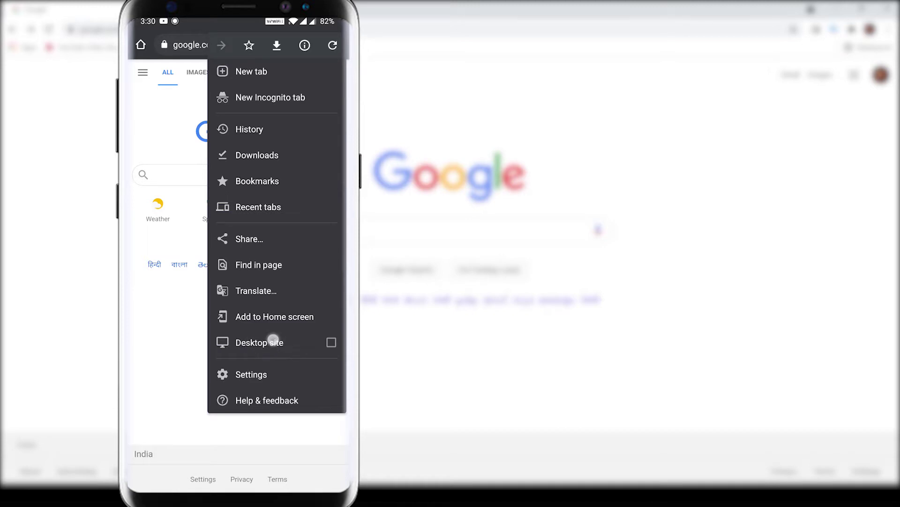
pyautogui.click(273, 339)
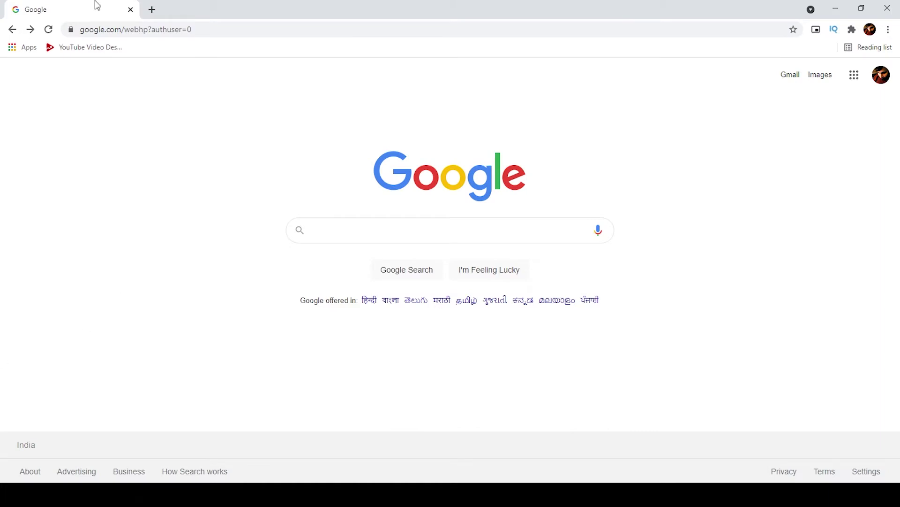
# Load the router address 192.168.1.1 from Chrome's address bar.
pyautogui.click(125, 30)
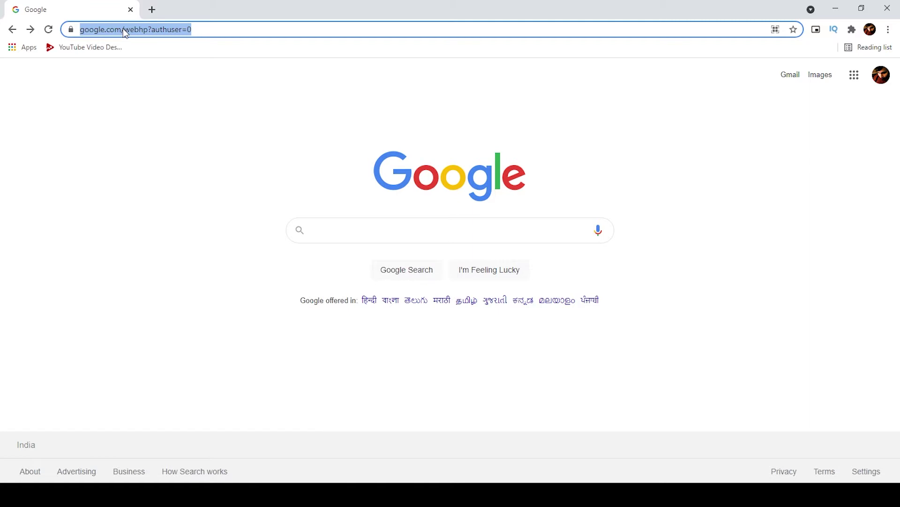
pyautogui.write('192.168.1.1')
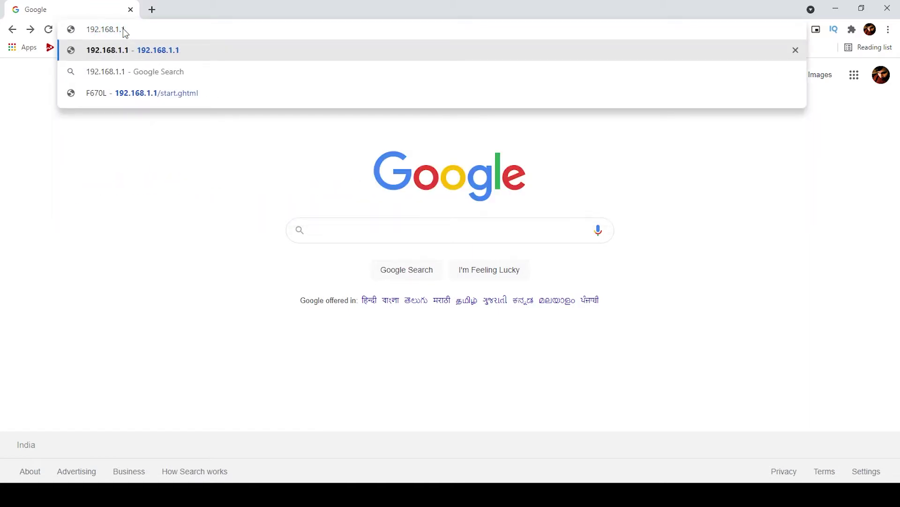
pyautogui.moveTo(87, 29); pyautogui.dragTo(131, 31)
pyautogui.click(142, 32)
pyautogui.press('Return')
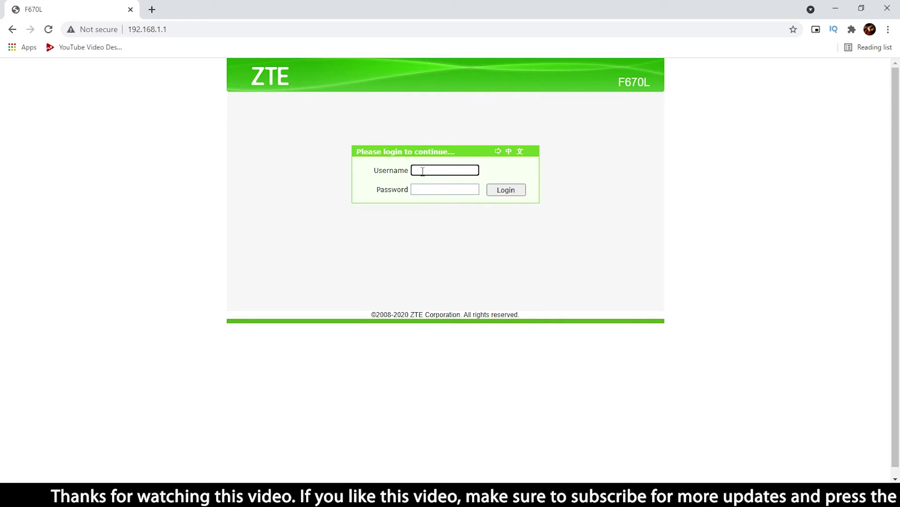
# Log in to the router as admin with the administrator password.
pyautogui.click(432, 188)
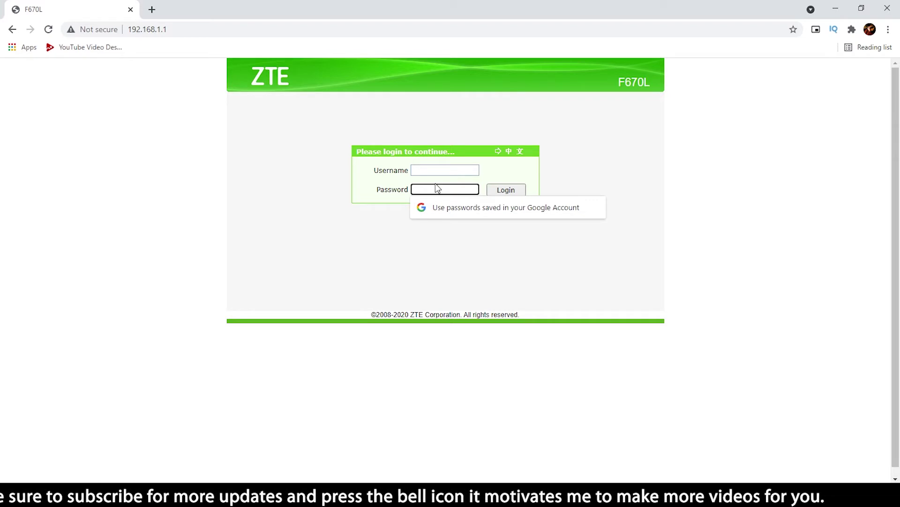
pyautogui.click(424, 170)
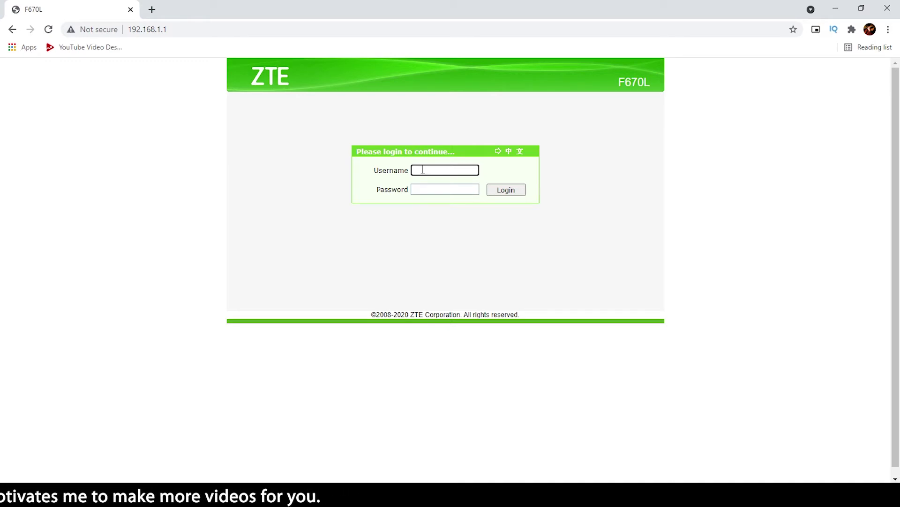
pyautogui.click(446, 190)
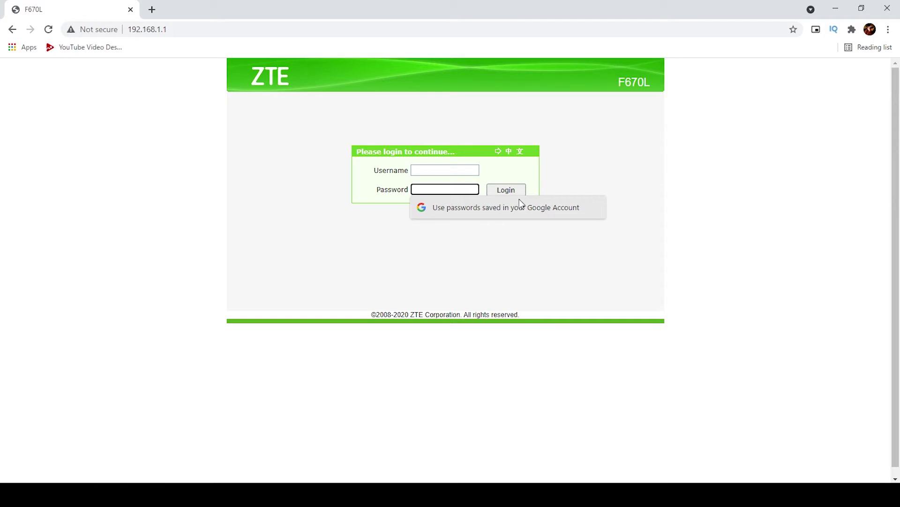
pyautogui.click(451, 218)
pyautogui.moveTo(394, 171); pyautogui.dragTo(401, 190)
pyautogui.click(424, 171)
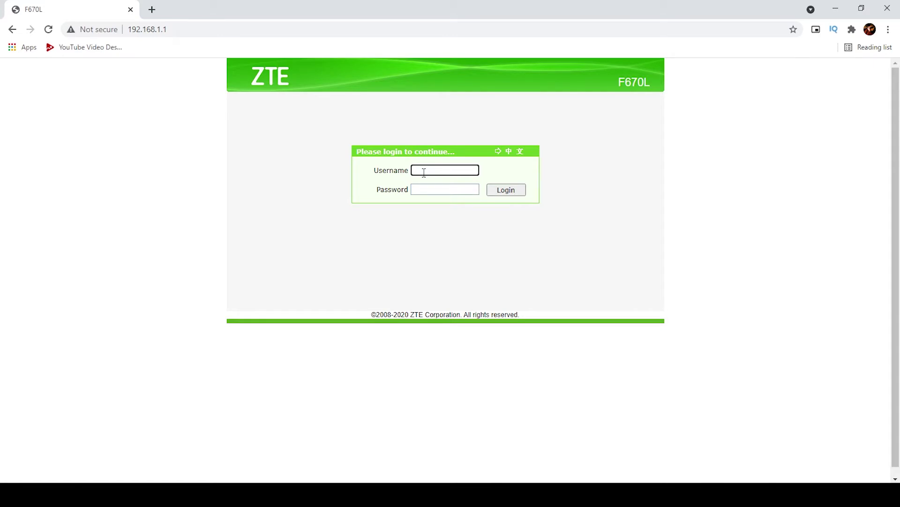
pyautogui.write('admin')
pyautogui.click(442, 189)
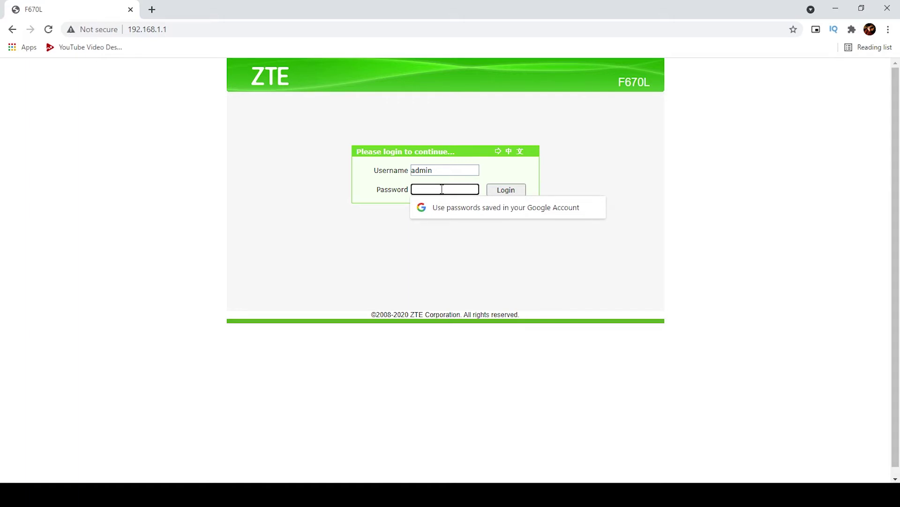
pyautogui.write('a')
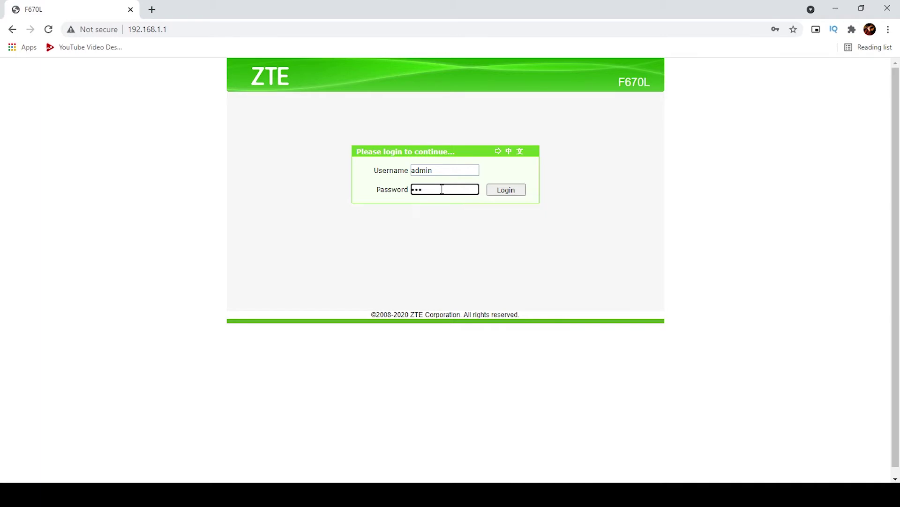
pyautogui.write('dmin1')
pyautogui.click(509, 192)
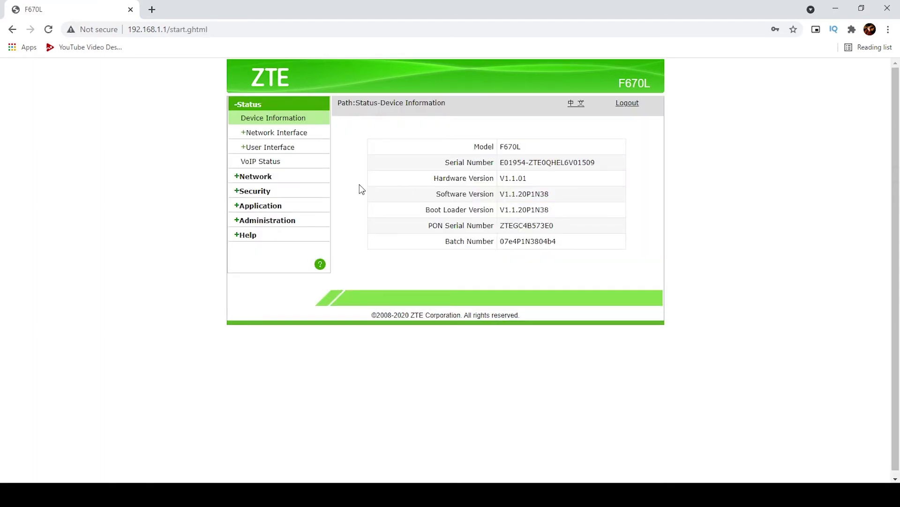
# Navigate to Administration > User Management > WEB User Management.
pyautogui.click(273, 222)
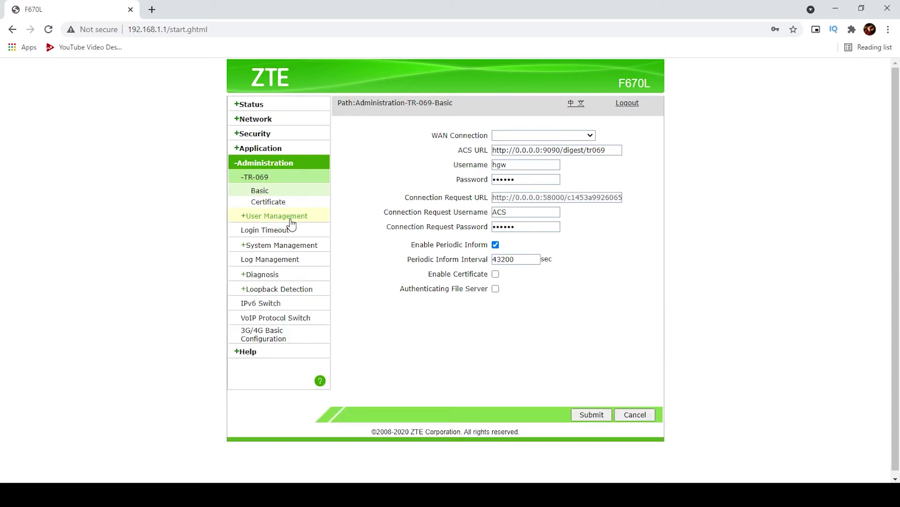
pyautogui.click(287, 217)
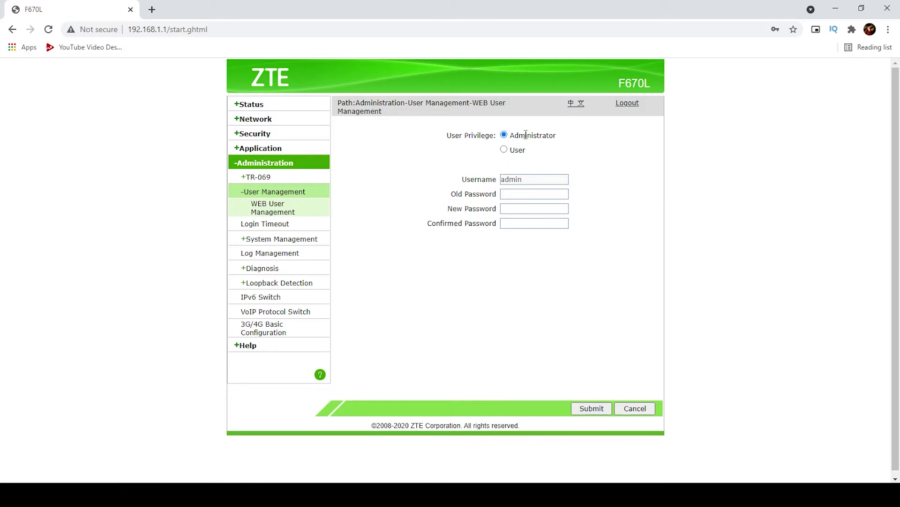
pyautogui.moveTo(514, 135); pyautogui.dragTo(532, 136)
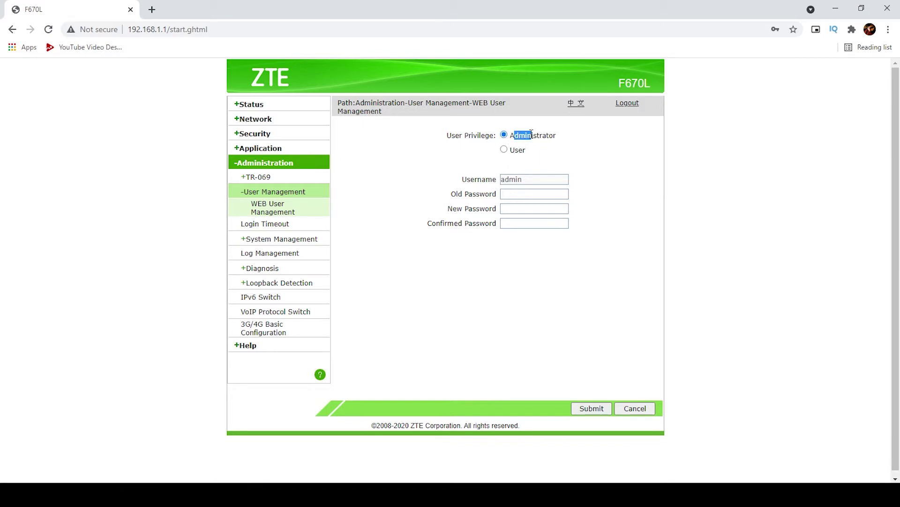
# Keep the Administrator account selected, enter its old password, and open Windows search.
pyautogui.click(511, 183)
pyautogui.doubleClick(512, 179)
pyautogui.click(512, 194)
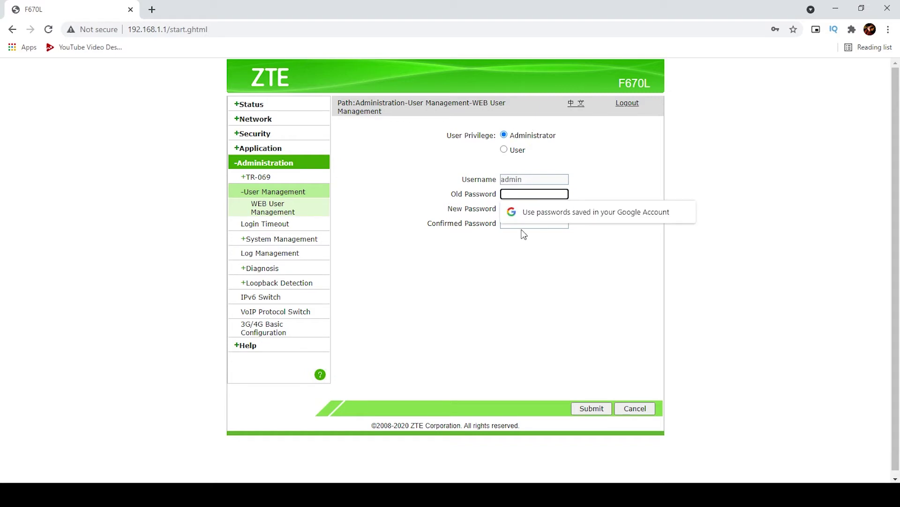
pyautogui.click(505, 149)
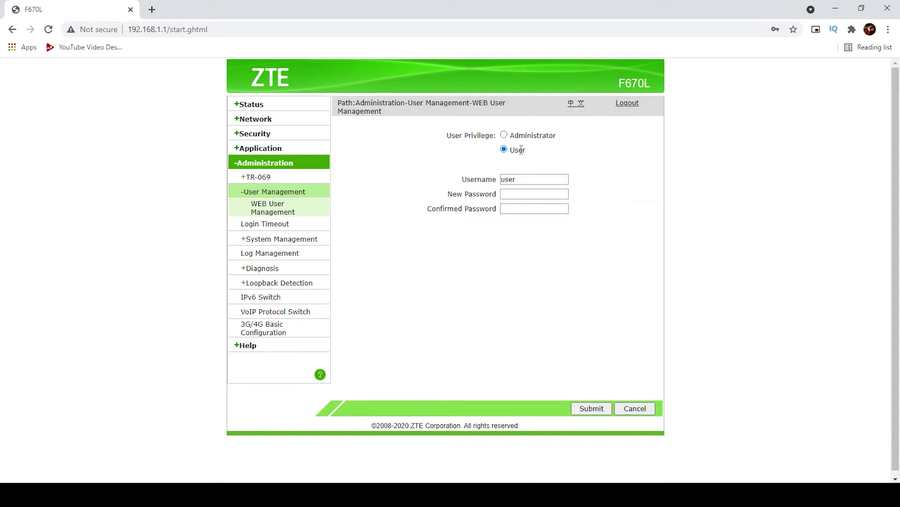
pyautogui.click(504, 136)
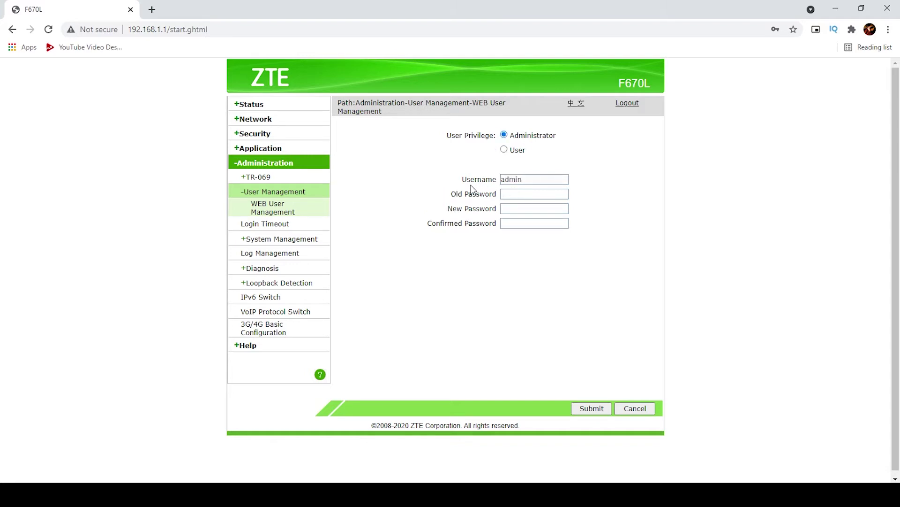
pyautogui.click(509, 194)
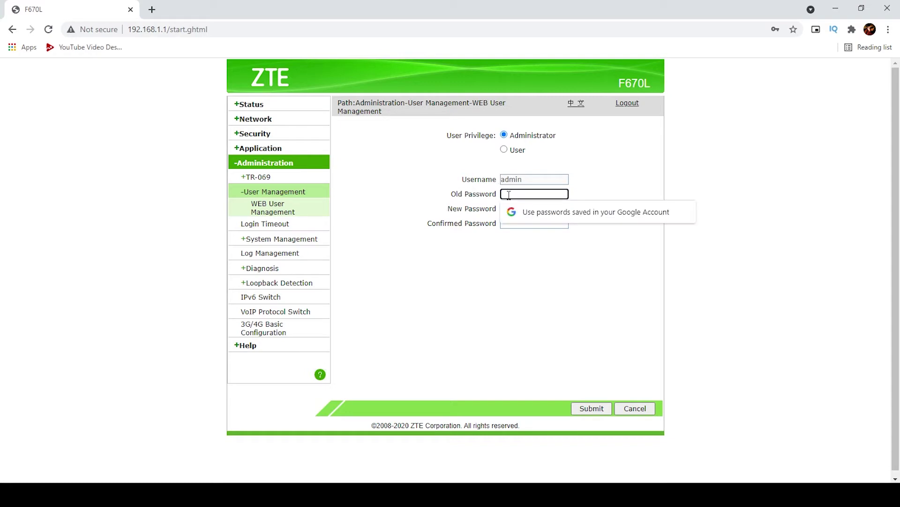
pyautogui.click(465, 194)
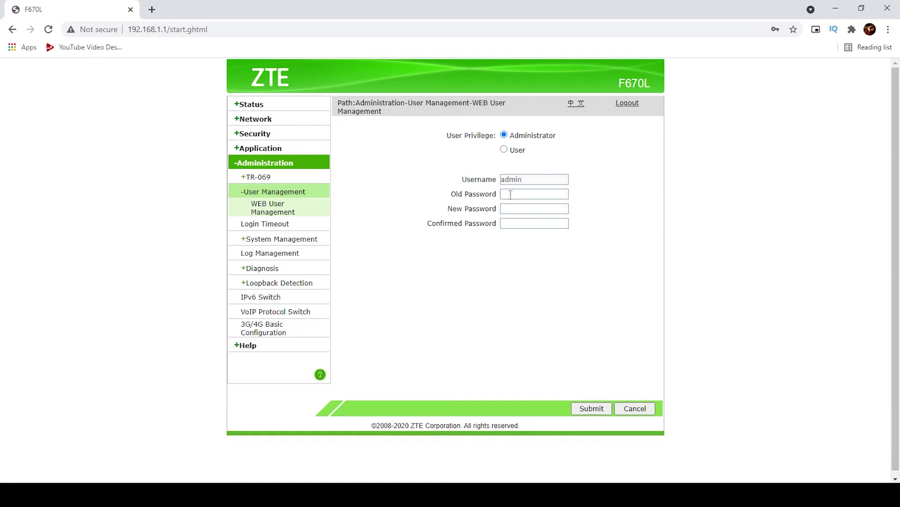
pyautogui.click(515, 194)
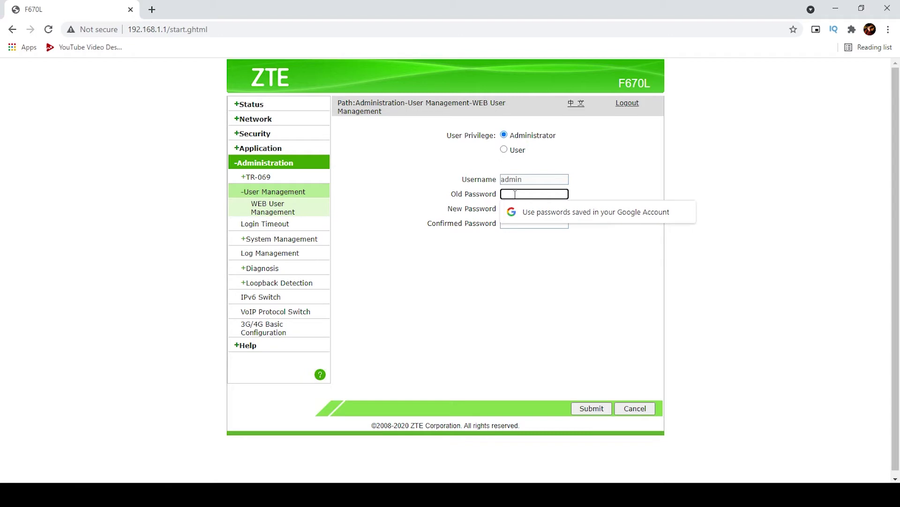
pyautogui.write('a')
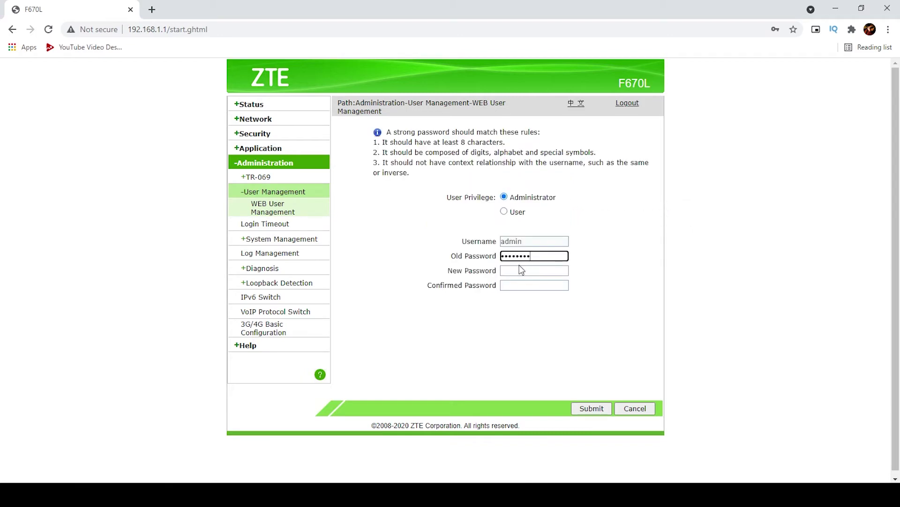
pyautogui.click(520, 269)
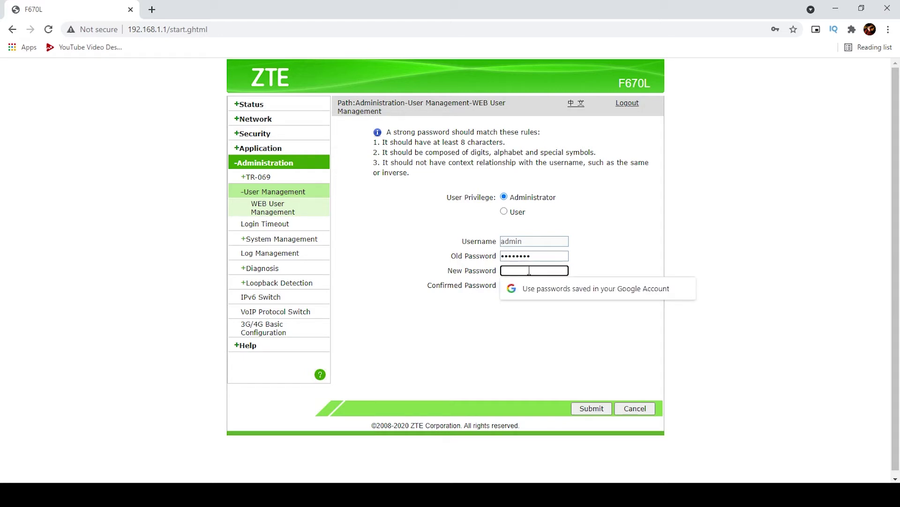
pyautogui.press('super')
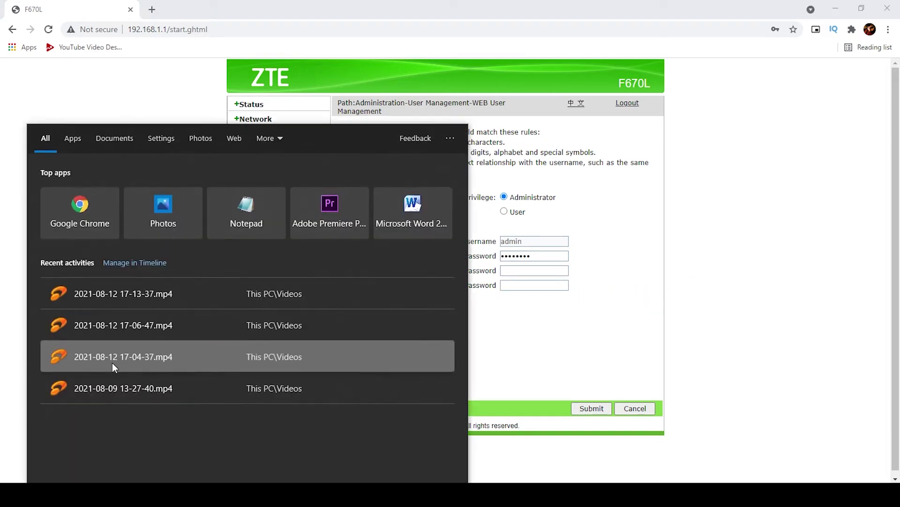
# Launch the On-Screen Keyboard and enter the six-character new password.
pyautogui.write('key')
pyautogui.click(137, 186)
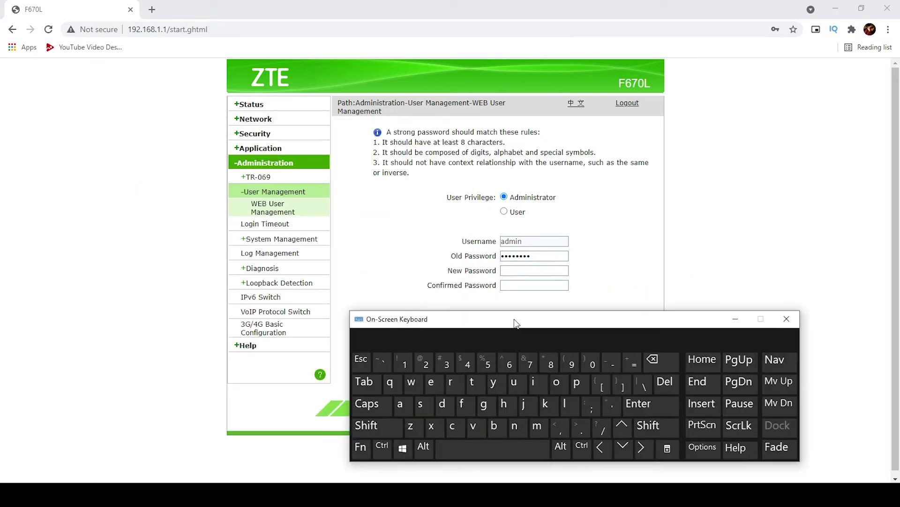
pyautogui.moveTo(514, 319); pyautogui.dragTo(526, 318)
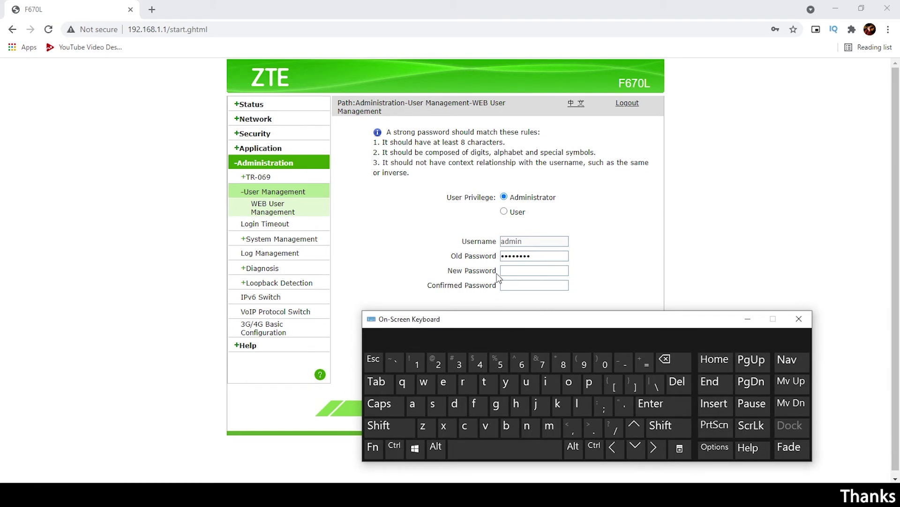
pyautogui.click(534, 270)
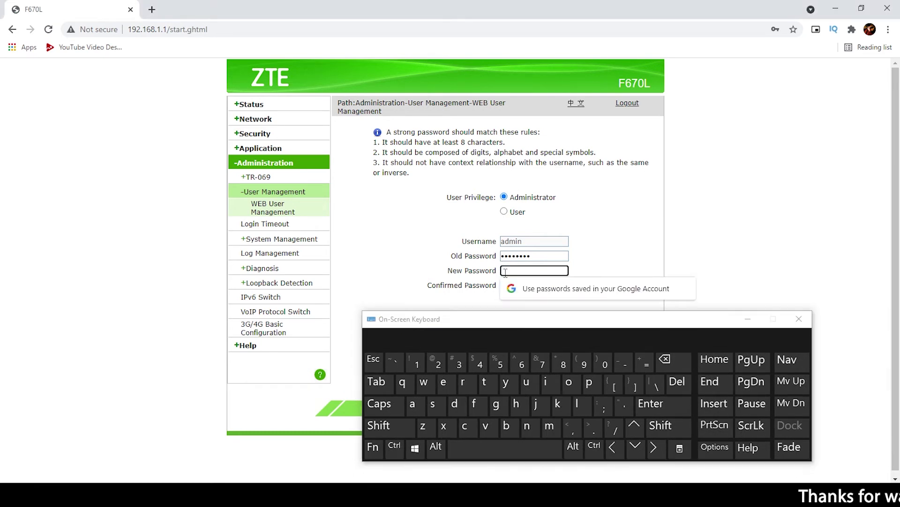
pyautogui.click(403, 383)
pyautogui.click(424, 383)
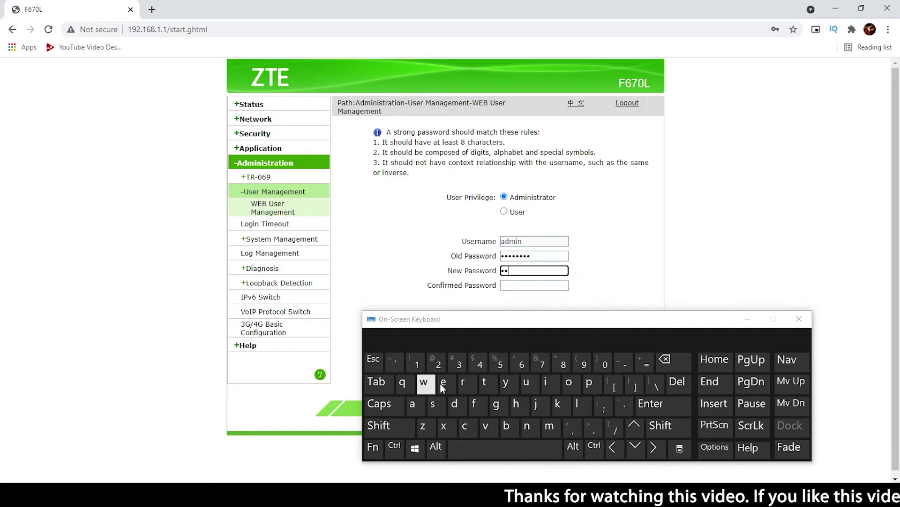
pyautogui.click(443, 382)
pyautogui.click(465, 382)
pyautogui.click(486, 383)
pyautogui.click(505, 383)
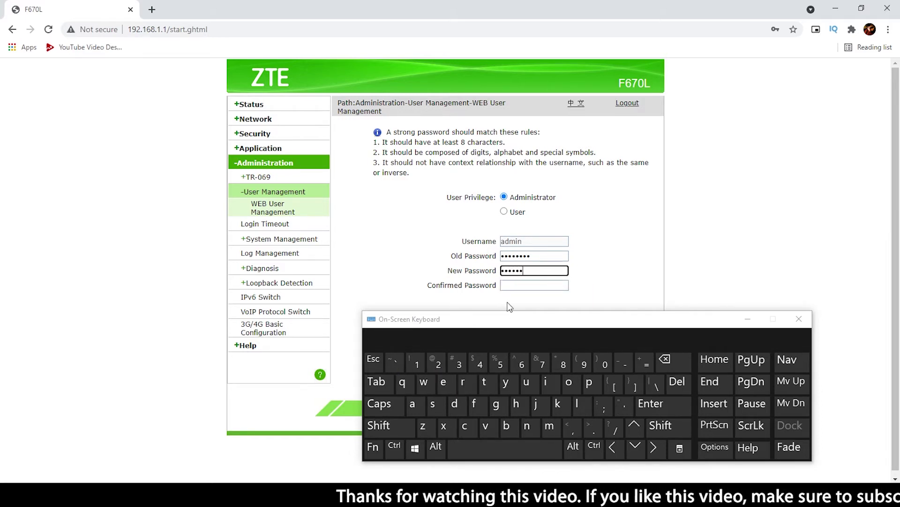
# Enter the same six characters in Confirmed Password with the On-Screen Keyboard.
pyautogui.click(516, 285)
pyautogui.click(402, 383)
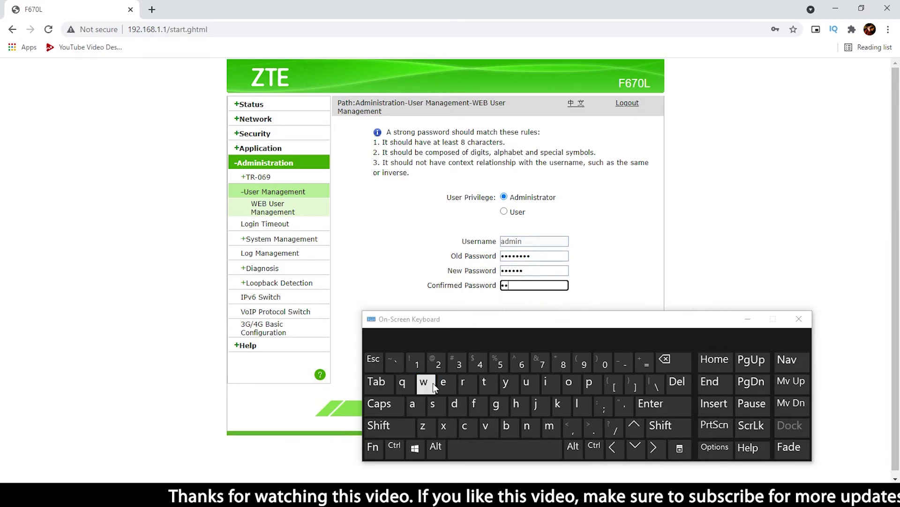
pyautogui.click(424, 382)
pyautogui.click(443, 383)
pyautogui.click(464, 383)
pyautogui.click(486, 384)
pyautogui.click(505, 382)
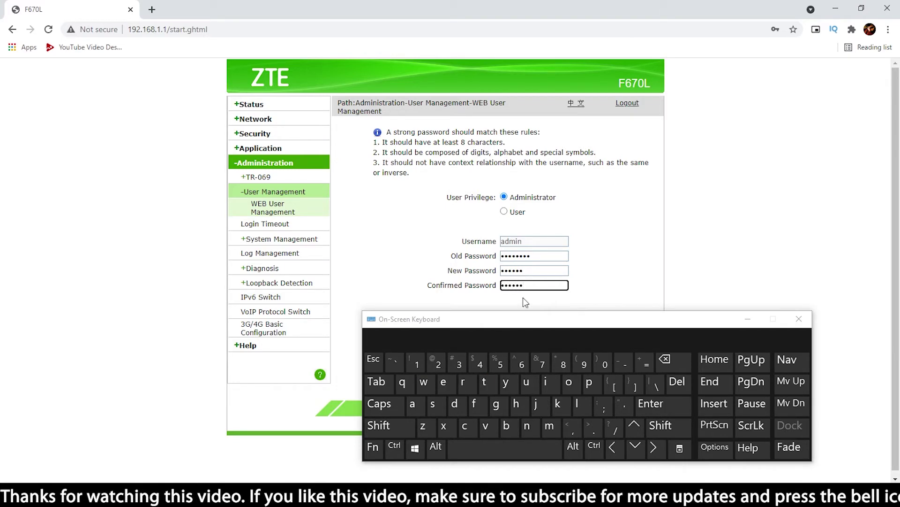
# Move the On-Screen Keyboard aside, close it, and submit the admin password change.
pyautogui.moveTo(531, 319); pyautogui.dragTo(109, 186)
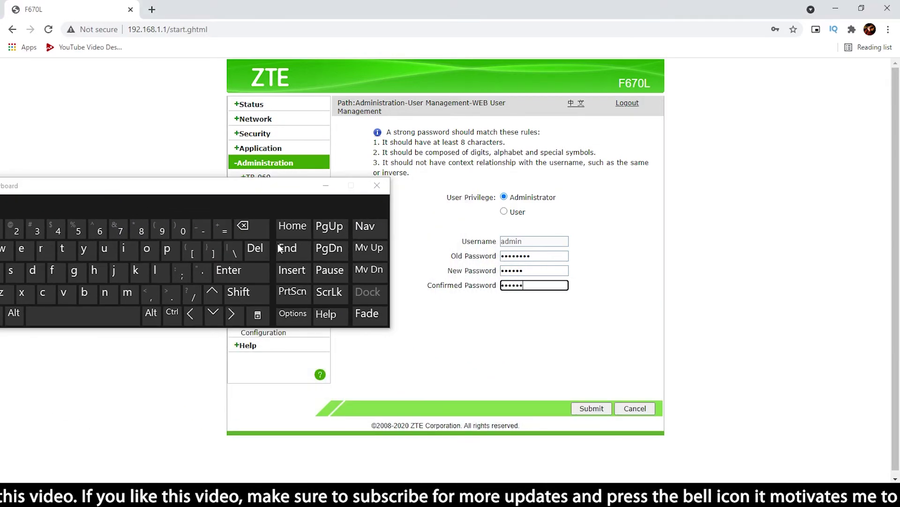
pyautogui.moveTo(515, 256); pyautogui.dragTo(528, 286)
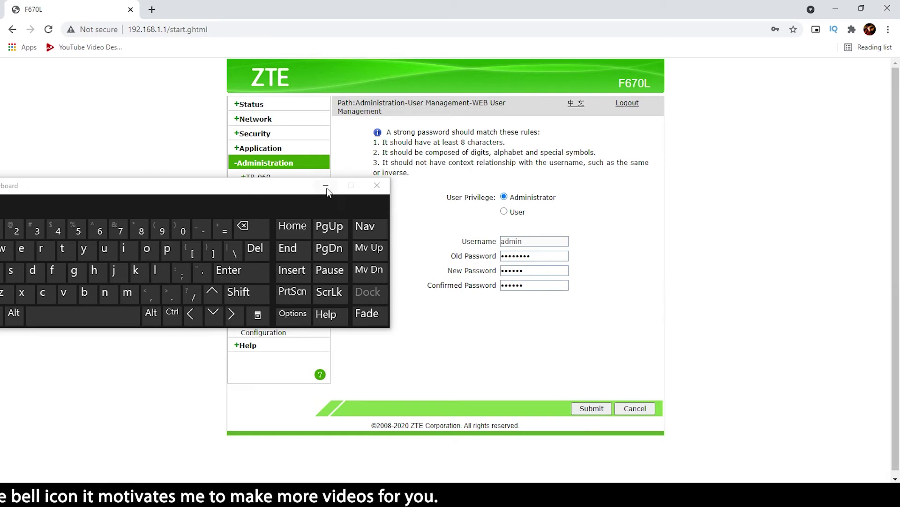
pyautogui.click(565, 373)
pyautogui.click(593, 409)
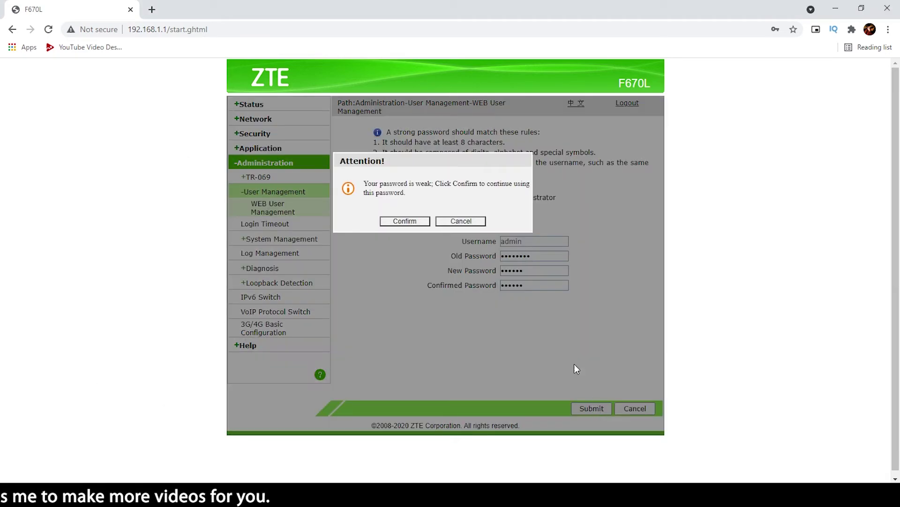
# Confirm the weak-password warning so the admin password is saved.
pyautogui.moveTo(367, 184); pyautogui.dragTo(398, 184)
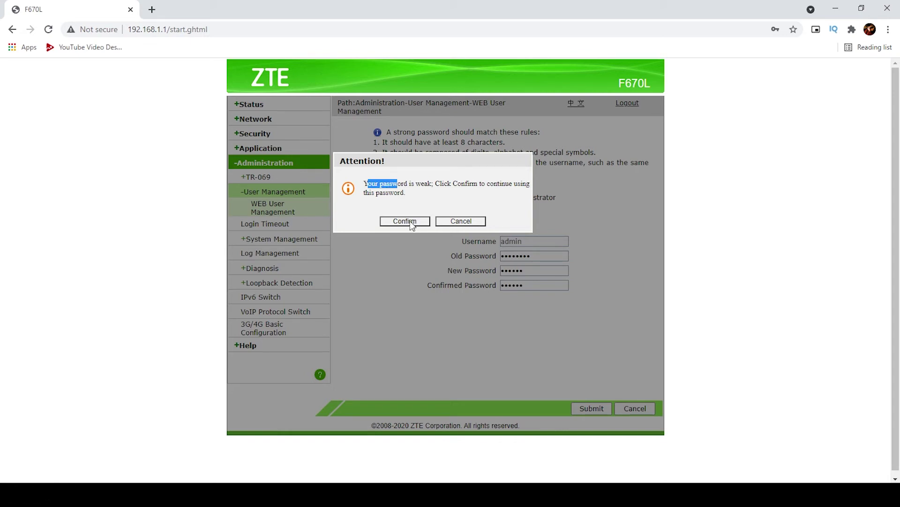
pyautogui.click(411, 222)
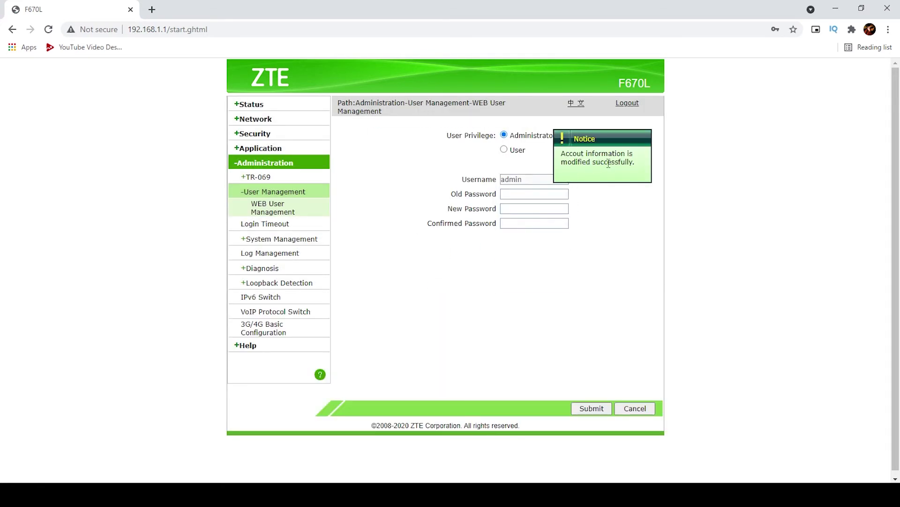
# Log out, enter admin as the username, and bring up the On-Screen Keyboard.
pyautogui.click(628, 107)
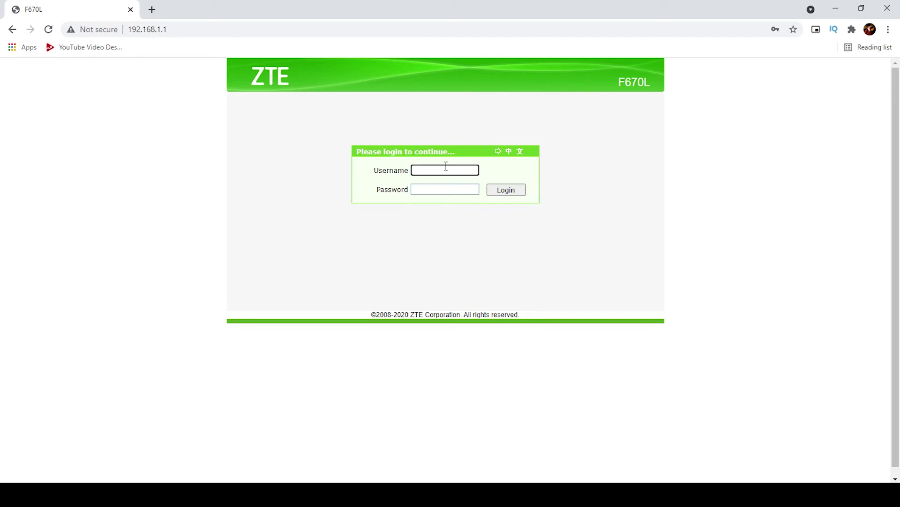
pyautogui.write('admin')
pyautogui.click(441, 189)
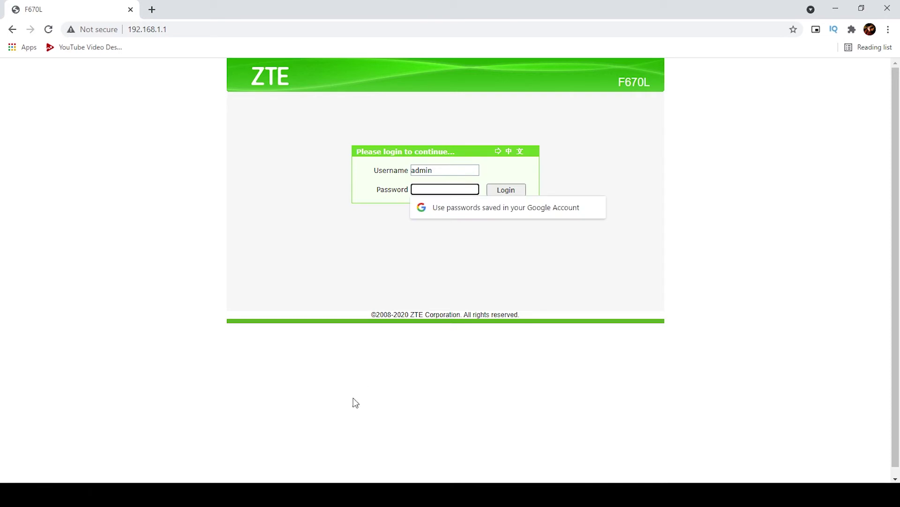
pyautogui.press('ctrl+super+o')
pyautogui.moveTo(227, 188); pyautogui.dragTo(473, 238)
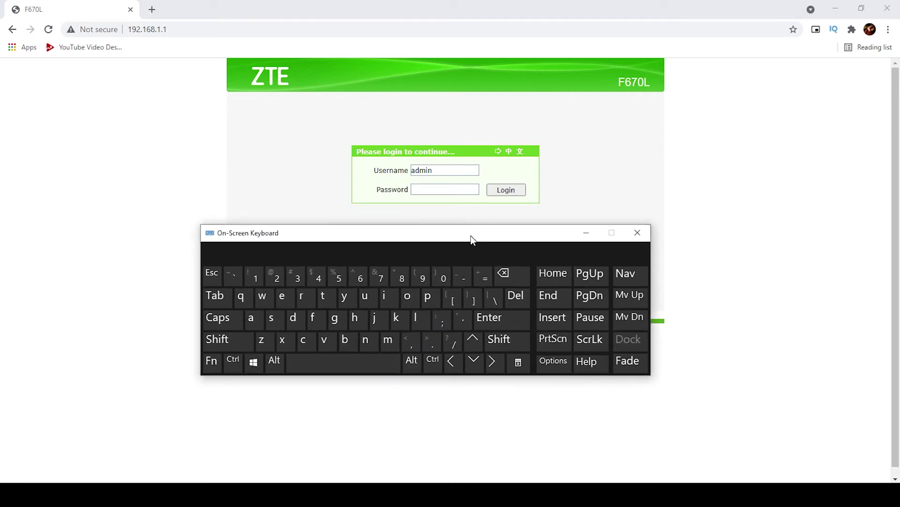
# Enter the new admin password, log in, and dismiss Chrome's breach and save-password prompts.
pyautogui.click(241, 297)
pyautogui.click(263, 296)
pyautogui.click(282, 296)
pyautogui.click(307, 299)
pyautogui.click(323, 297)
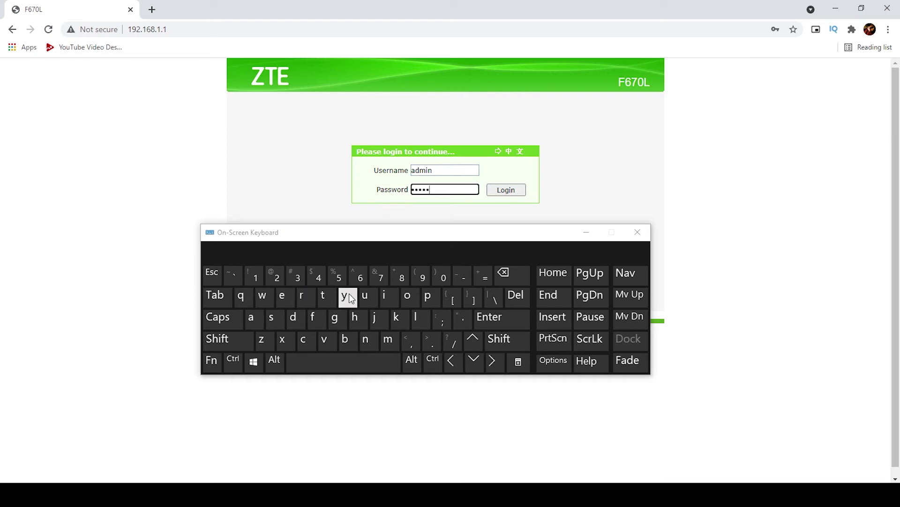
pyautogui.click(345, 297)
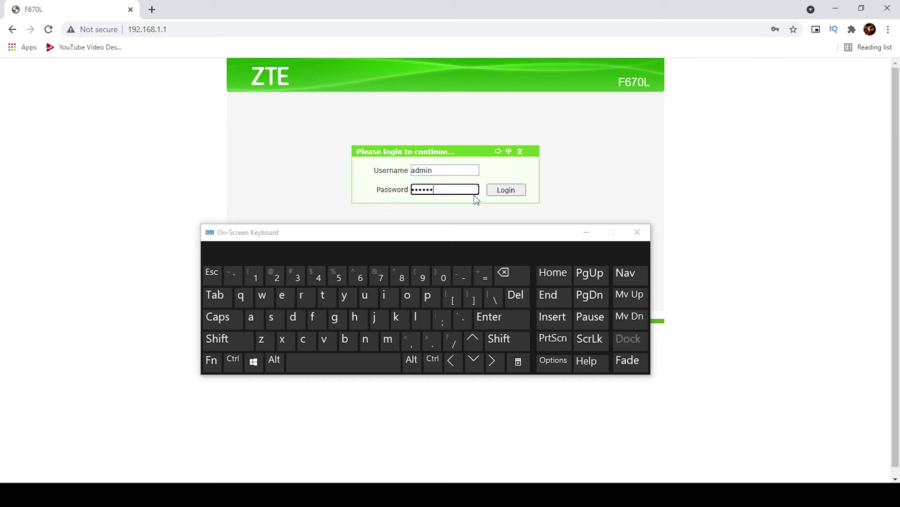
pyautogui.click(508, 191)
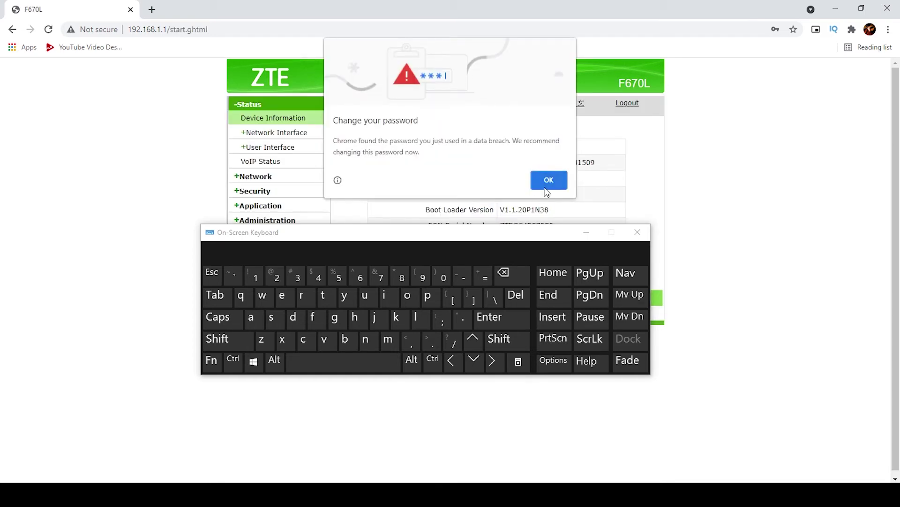
pyautogui.press('ctrl+super+o')
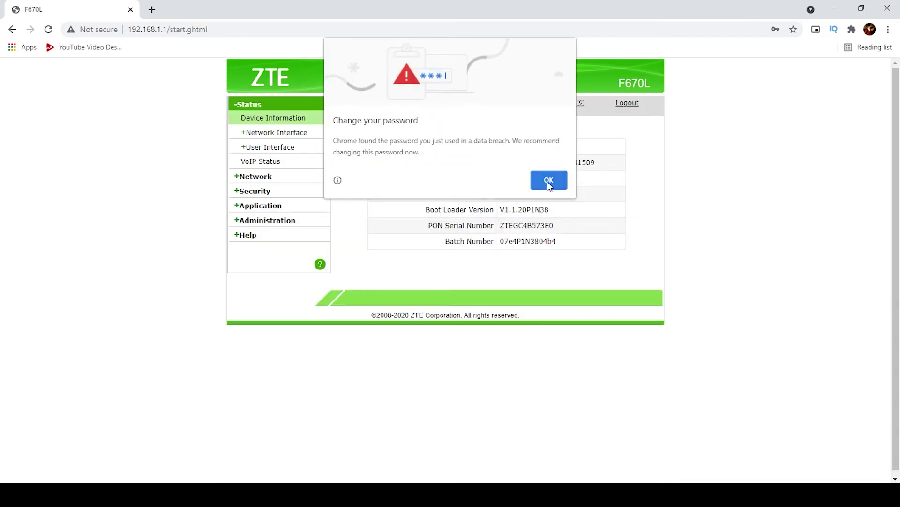
pyautogui.click(548, 181)
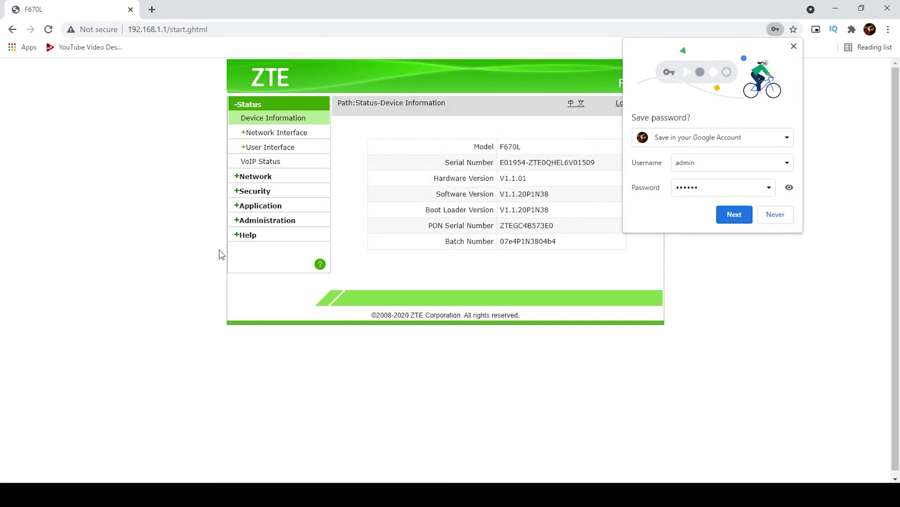
pyautogui.click(776, 216)
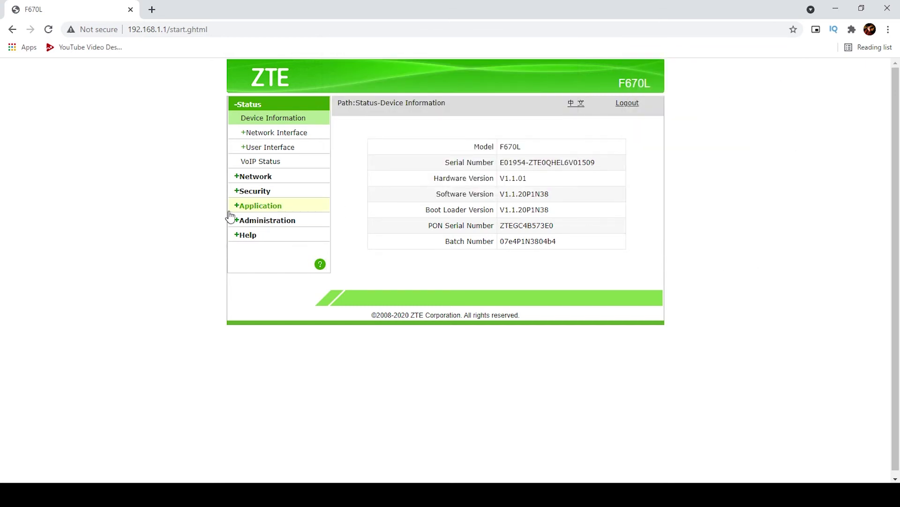
# Open WEB User Management, switch to the User account, and select its username 'user'.
pyautogui.click(283, 219)
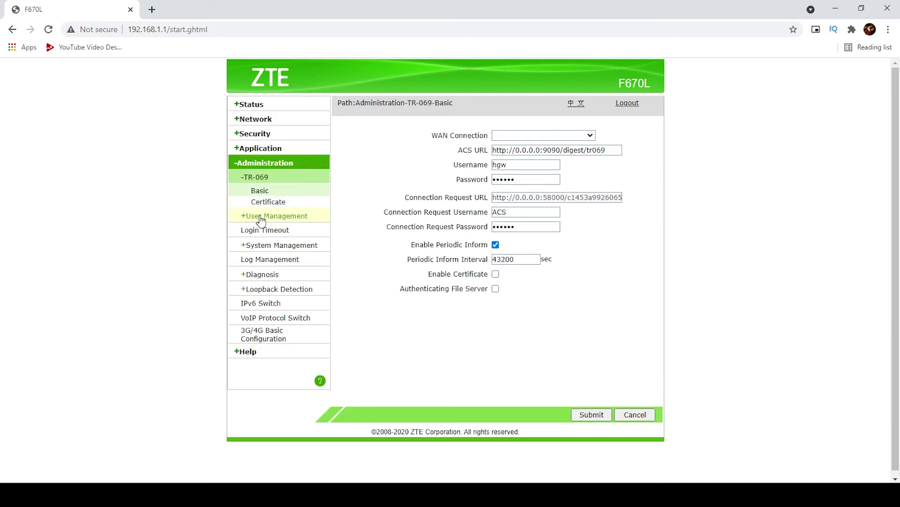
pyautogui.click(267, 216)
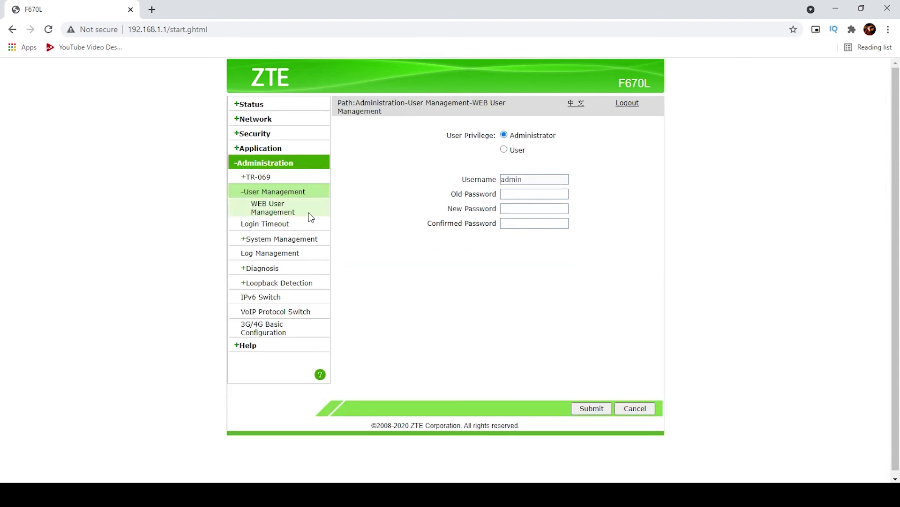
pyautogui.click(528, 193)
pyautogui.click(520, 230)
pyautogui.click(513, 151)
pyautogui.moveTo(521, 184); pyautogui.dragTo(488, 179)
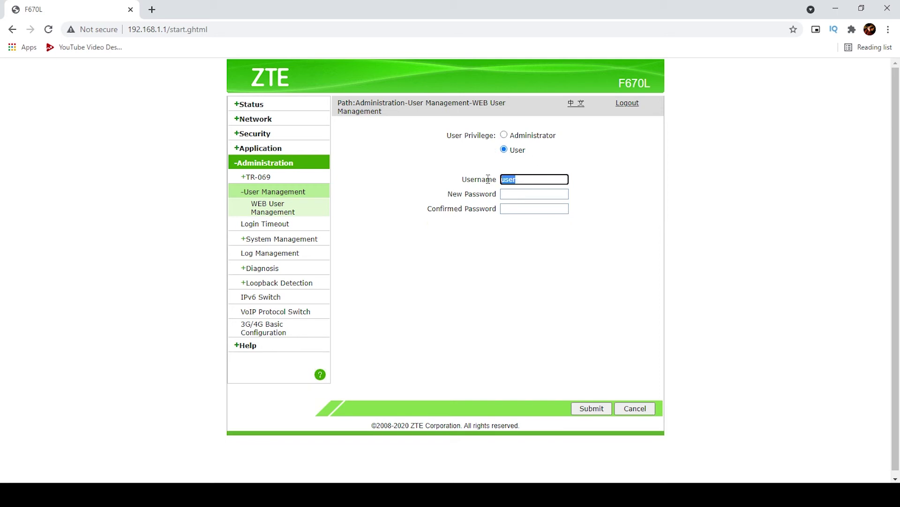
# Replace the User account's username 'user' with technical6.
pyautogui.click(514, 194)
pyautogui.moveTo(520, 240); pyautogui.dragTo(489, 241)
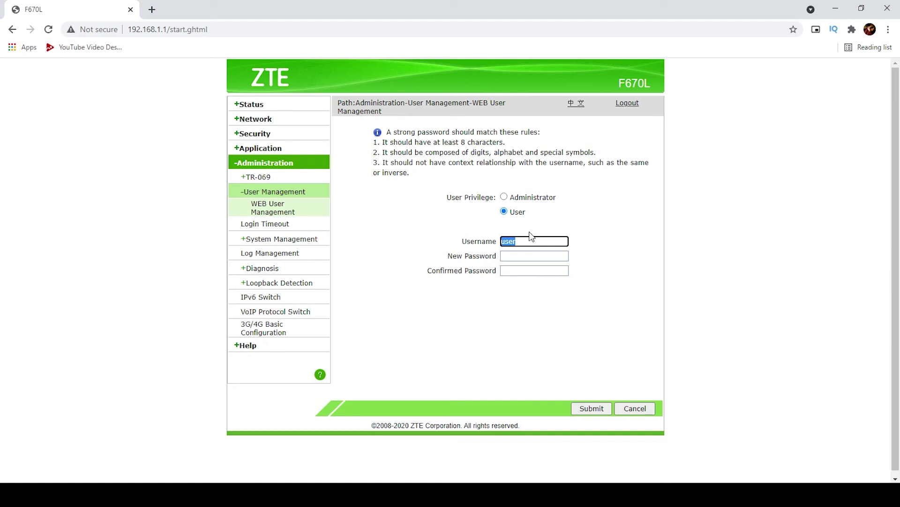
pyautogui.write('technical6')
pyautogui.moveTo(538, 236); pyautogui.dragTo(452, 251)
pyautogui.rightClick(517, 241)
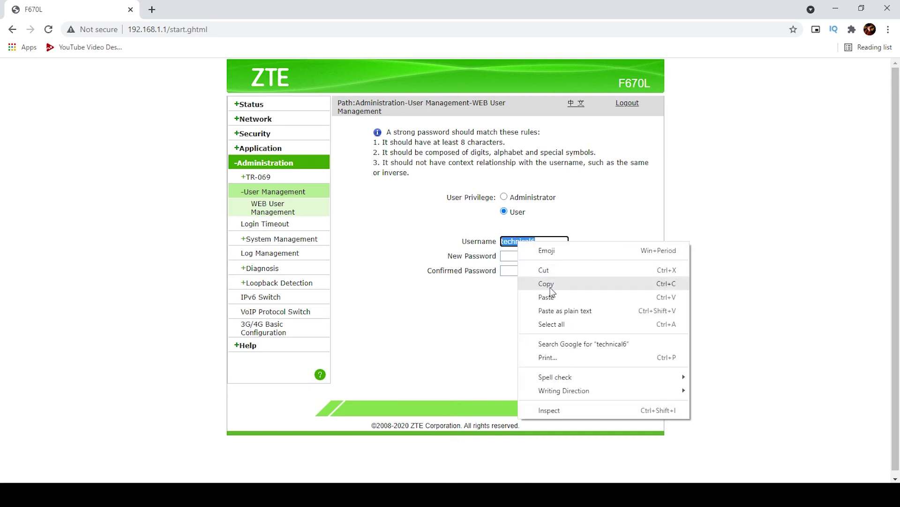
pyautogui.click(550, 283)
# Fill in the new and confirmed password, submit, and accept the weak-password warning.
pyautogui.rightClick(519, 260)
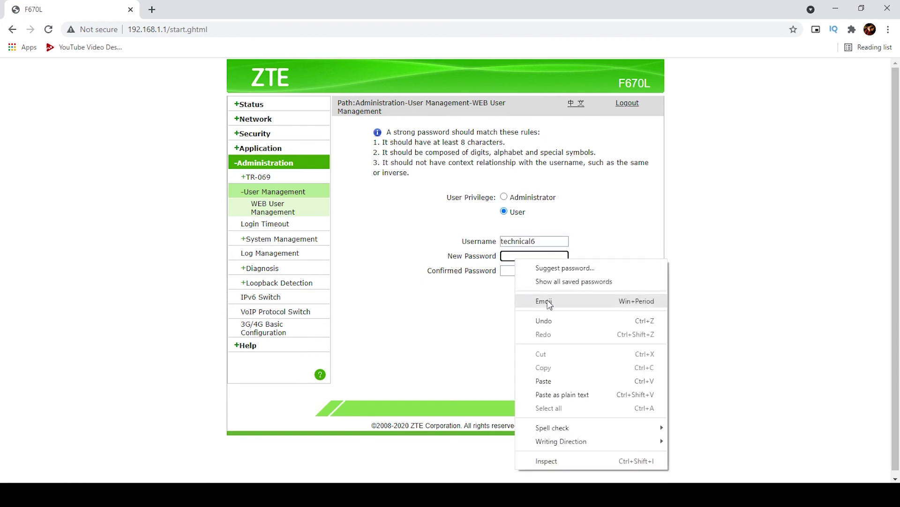
pyautogui.click(543, 364)
pyautogui.click(527, 271)
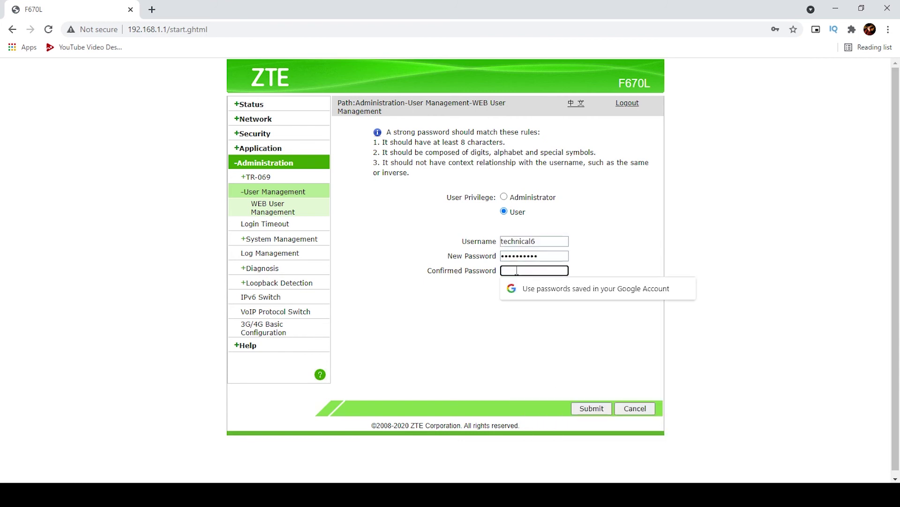
pyautogui.rightClick(518, 272)
pyautogui.click(543, 392)
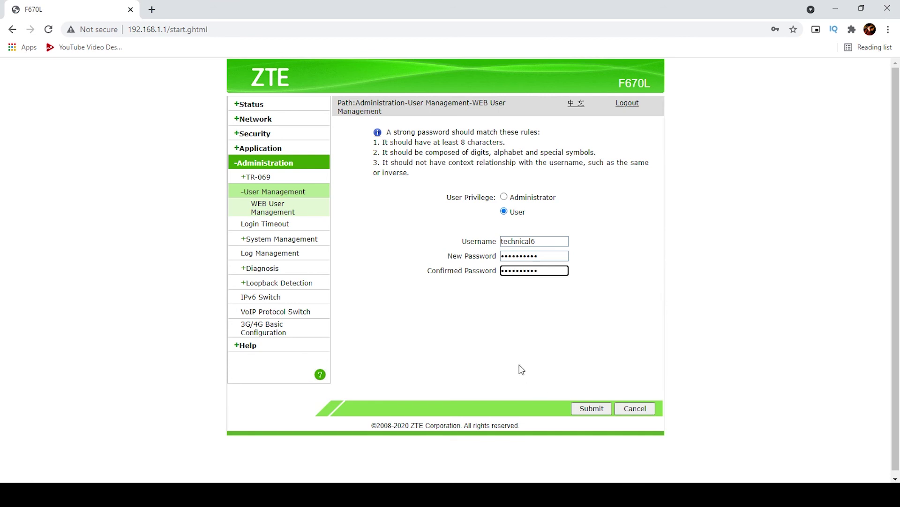
pyautogui.click(592, 409)
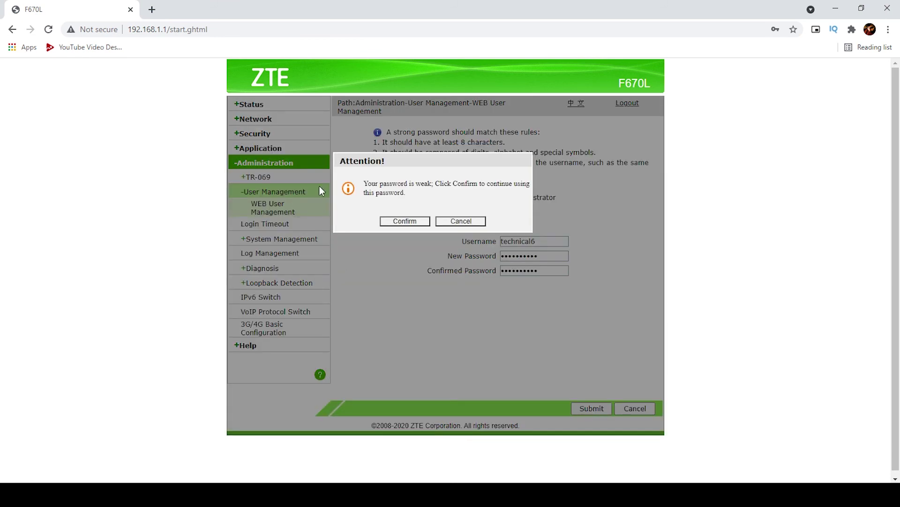
pyautogui.click(410, 223)
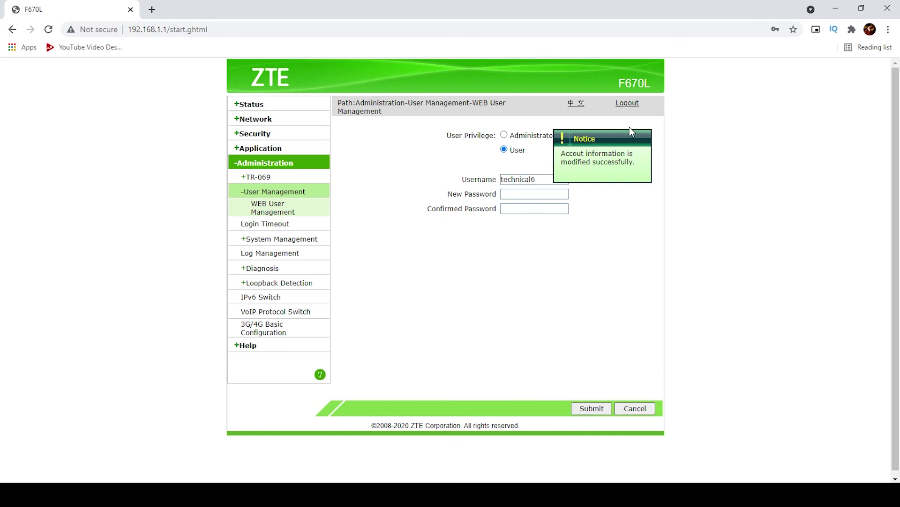
# Log out, sign back in with the renamed User-level account's new username and password, then go to Port Forwarding.
pyautogui.click(628, 110)
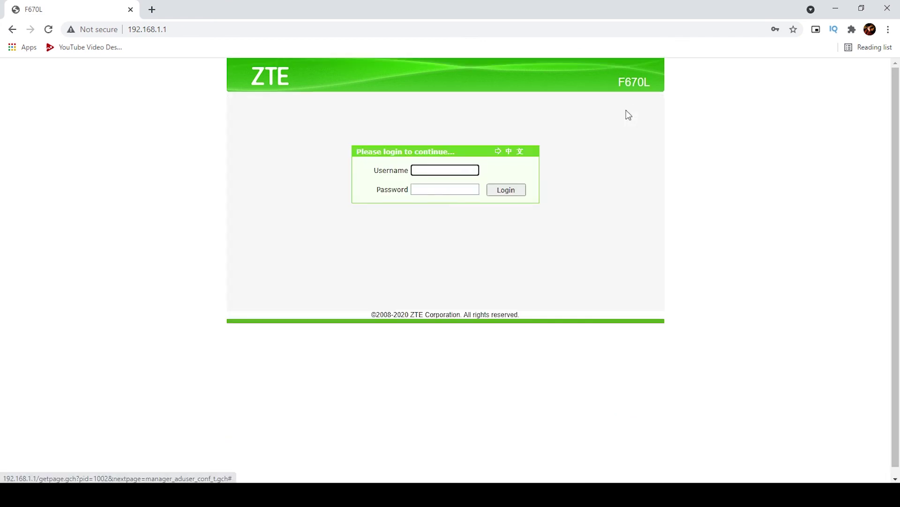
pyautogui.rightClick(427, 171)
pyautogui.click(455, 259)
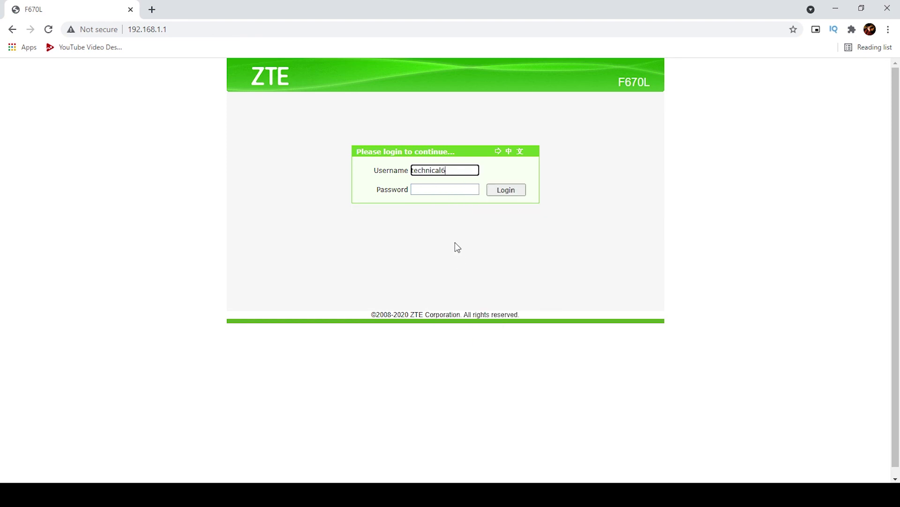
pyautogui.moveTo(421, 171); pyautogui.dragTo(446, 174)
pyautogui.click(440, 191)
pyautogui.rightClick(434, 188)
pyautogui.click(469, 310)
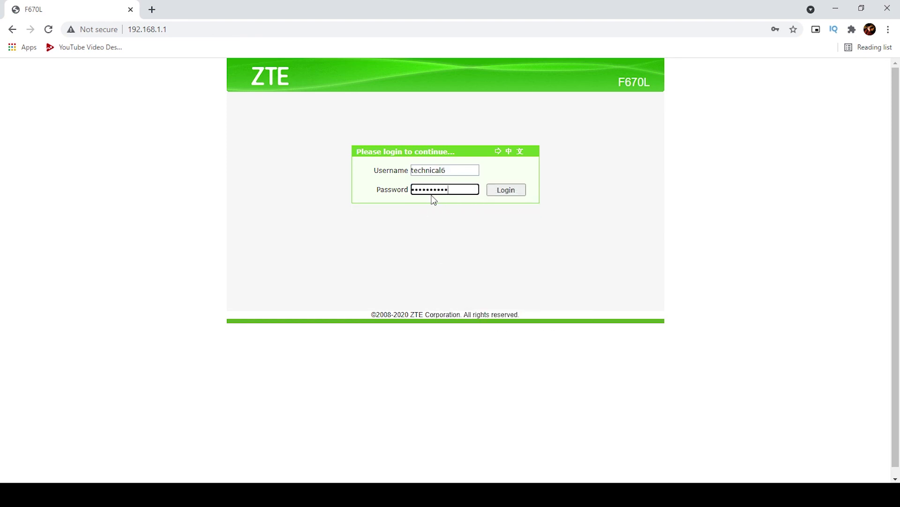
pyautogui.click(504, 195)
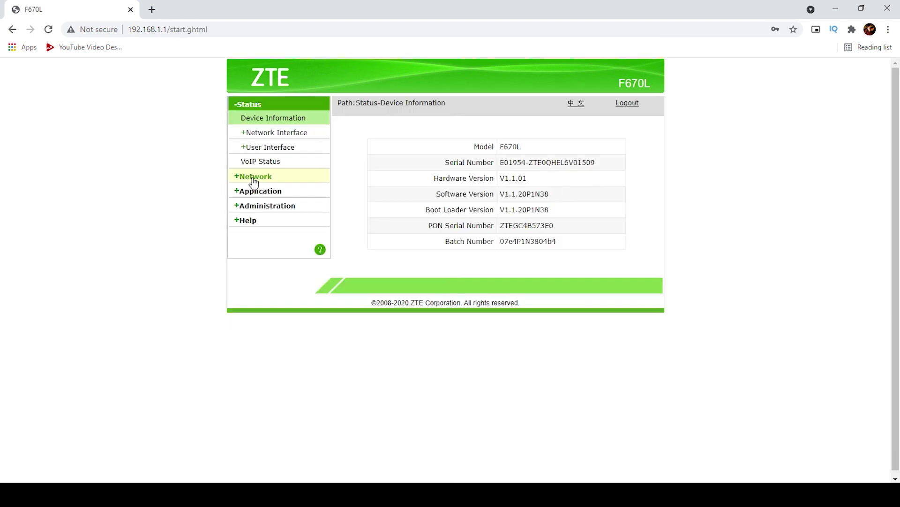
pyautogui.click(261, 191)
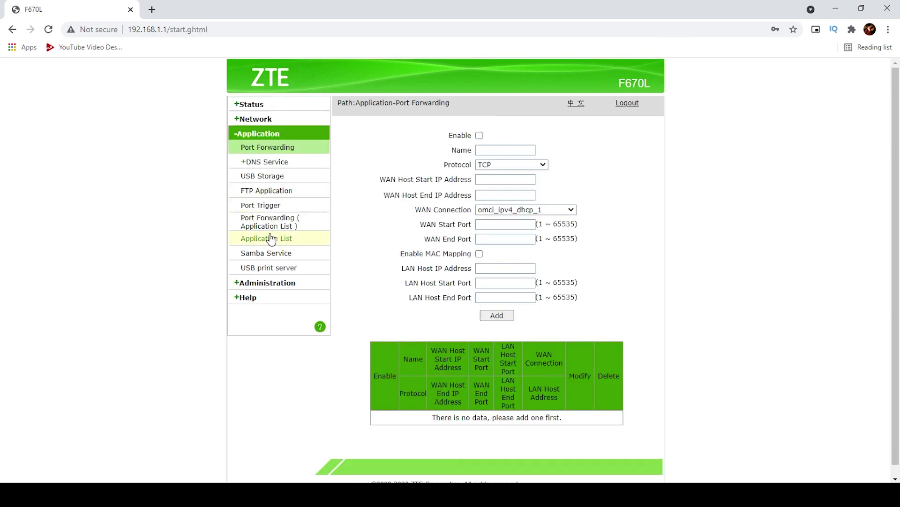